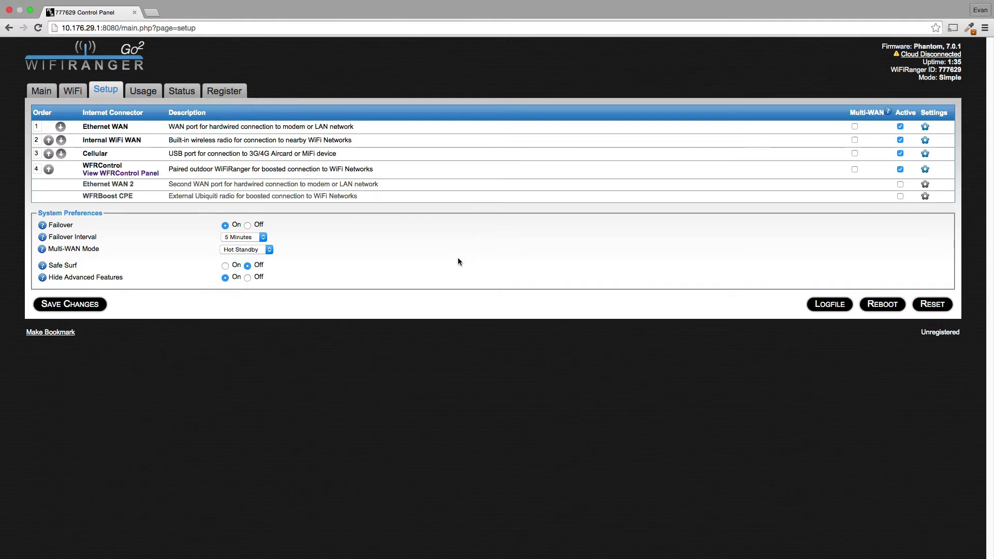
# Move WFRControl to the top of the connector order, leaving Multi-WAN Mode unchanged
pyautogui.click(270, 250)
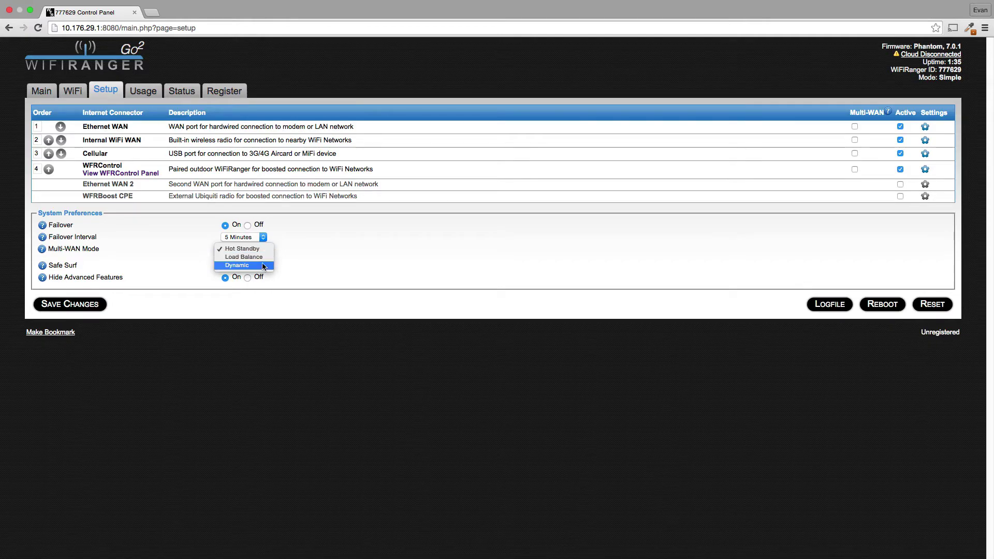
pyautogui.click(338, 256)
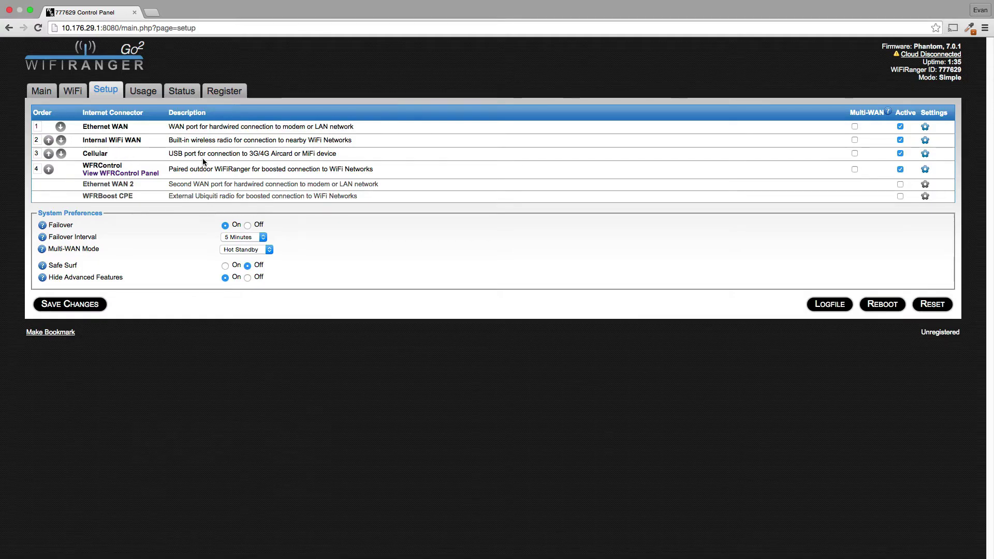
pyautogui.click(48, 170)
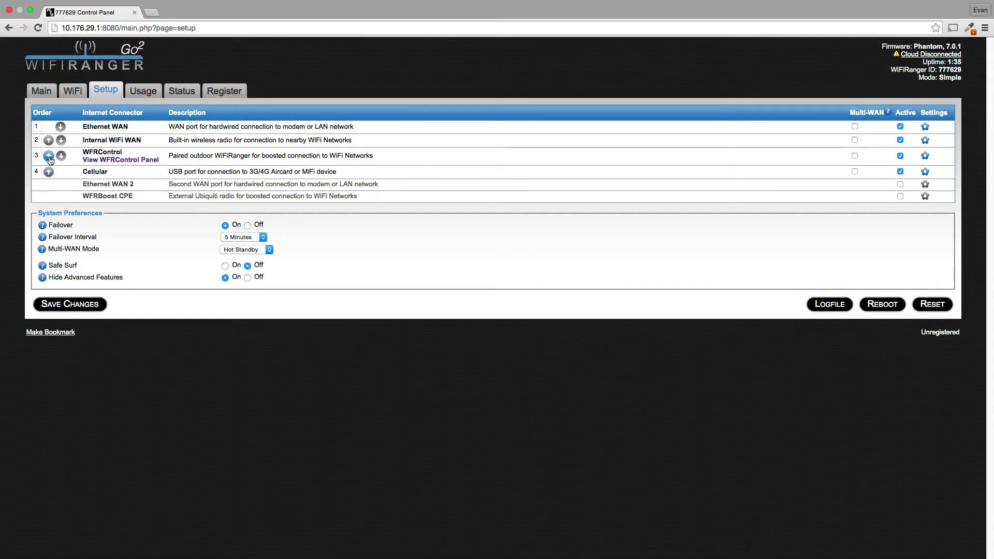
pyautogui.click(49, 156)
pyautogui.click(49, 145)
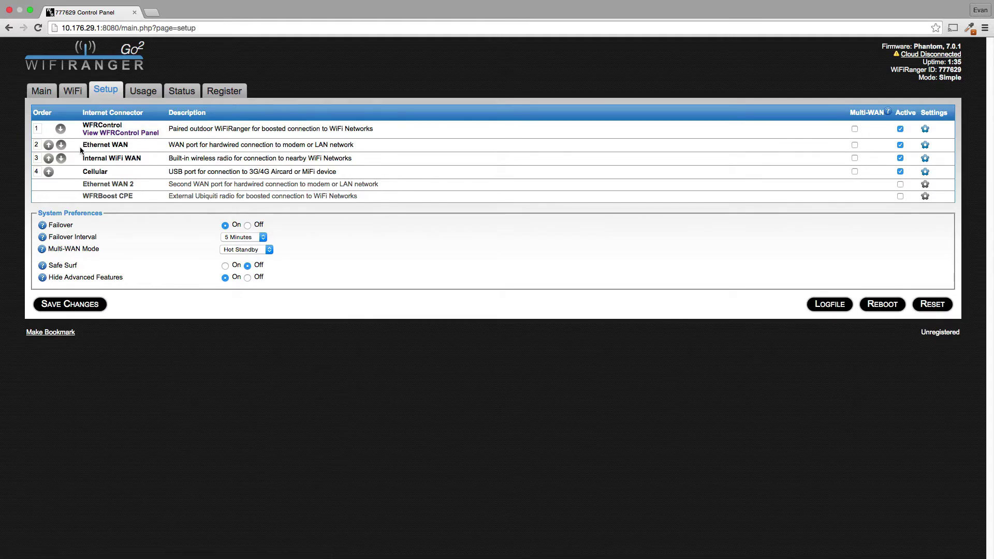
# Place Cellular second and Internal WiFi WAN third, then enable Multi-WAN for WFRControl
pyautogui.click(49, 172)
pyautogui.click(49, 158)
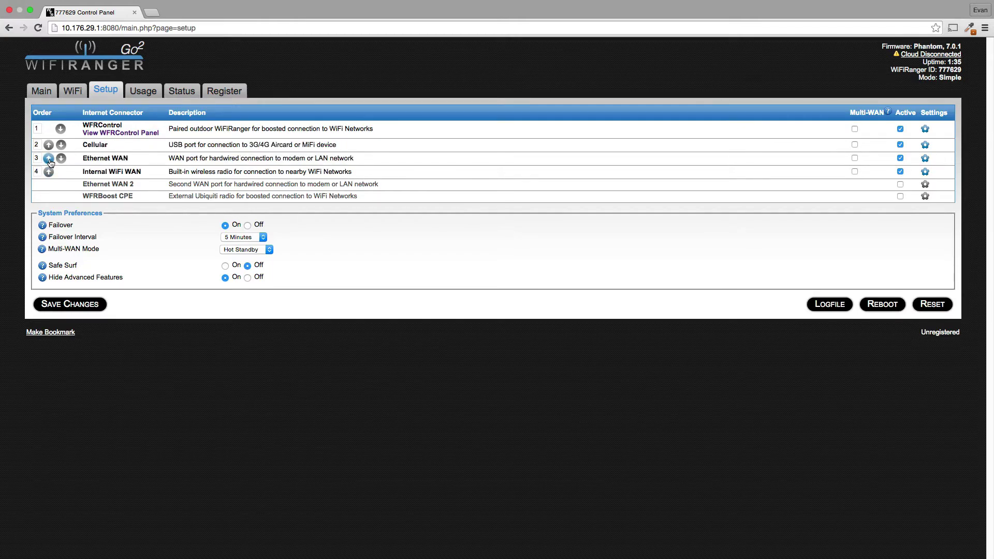
pyautogui.click(48, 172)
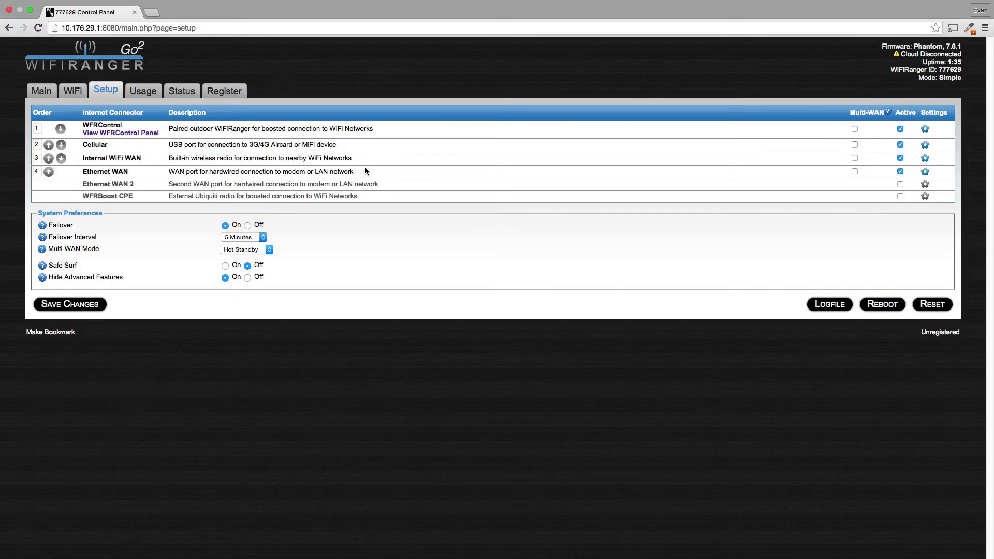
pyautogui.click(855, 129)
# Enable Multi-WAN for Cellular and Internal WiFi WAN, keep Hot Standby mode, and save
pyautogui.click(855, 145)
pyautogui.click(854, 158)
pyautogui.click(273, 250)
pyautogui.click(266, 249)
pyautogui.click(104, 303)
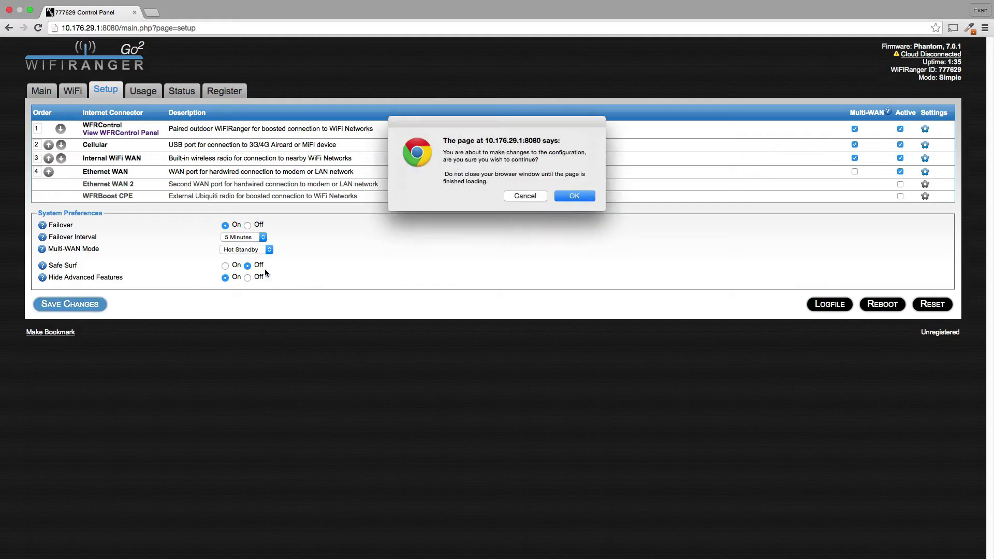
pyautogui.click(574, 197)
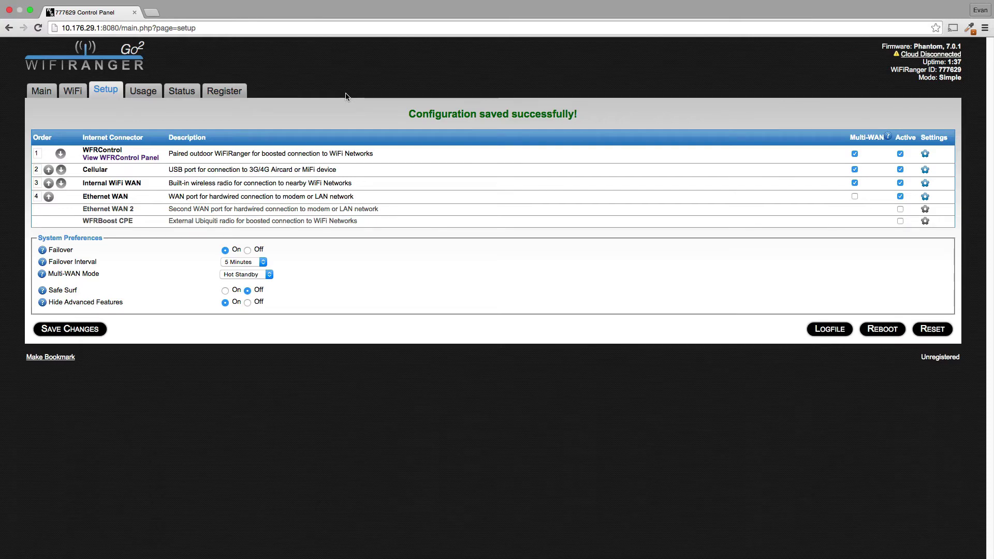
# On the Main page, switch WiFi to the Elite radio and connect the tethered cellular modem
pyautogui.click(42, 91)
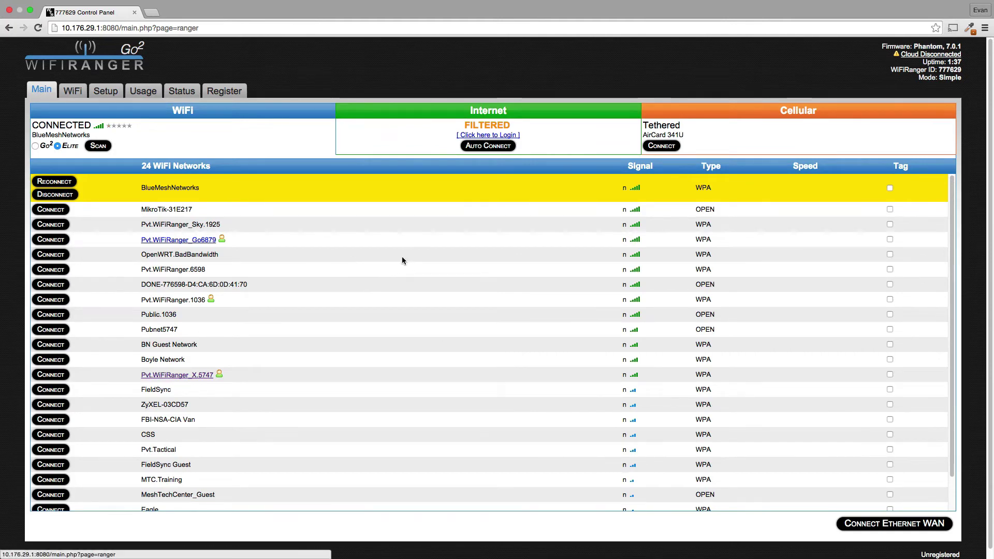
pyautogui.click(41, 91)
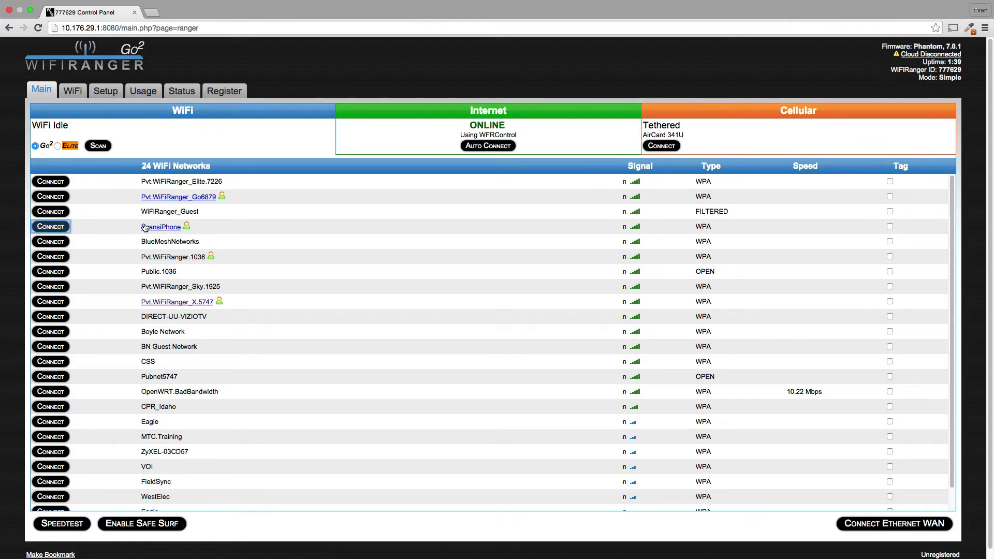
pyautogui.moveTo(158, 230)
pyautogui.click(57, 146)
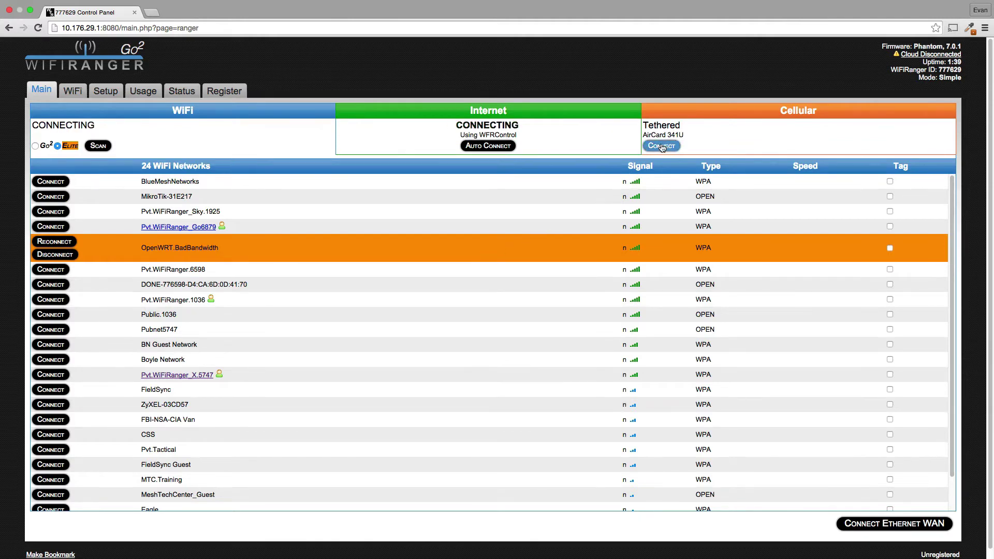
pyautogui.click(661, 146)
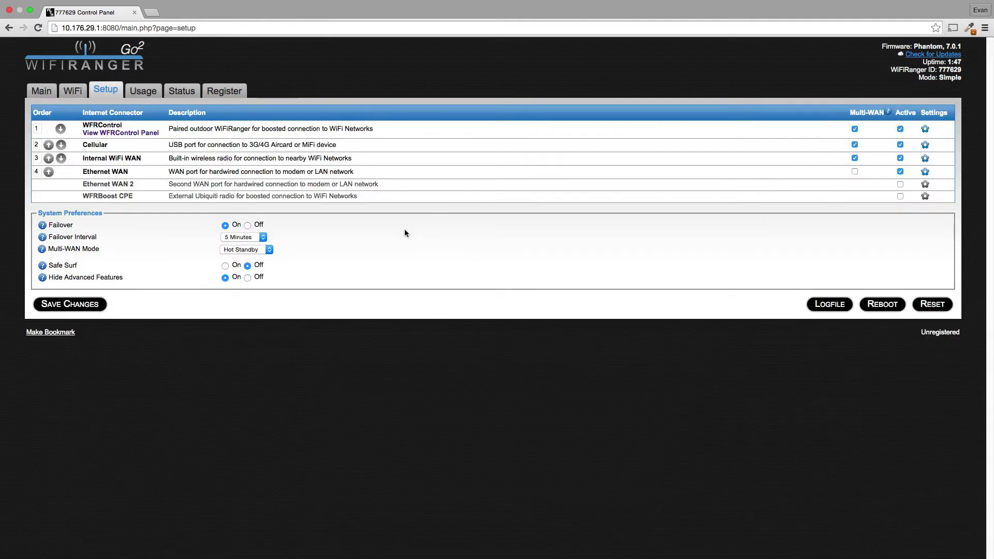
# Change Multi-WAN Mode from Hot Standby to Load Balance and confirm the save
pyautogui.click(268, 251)
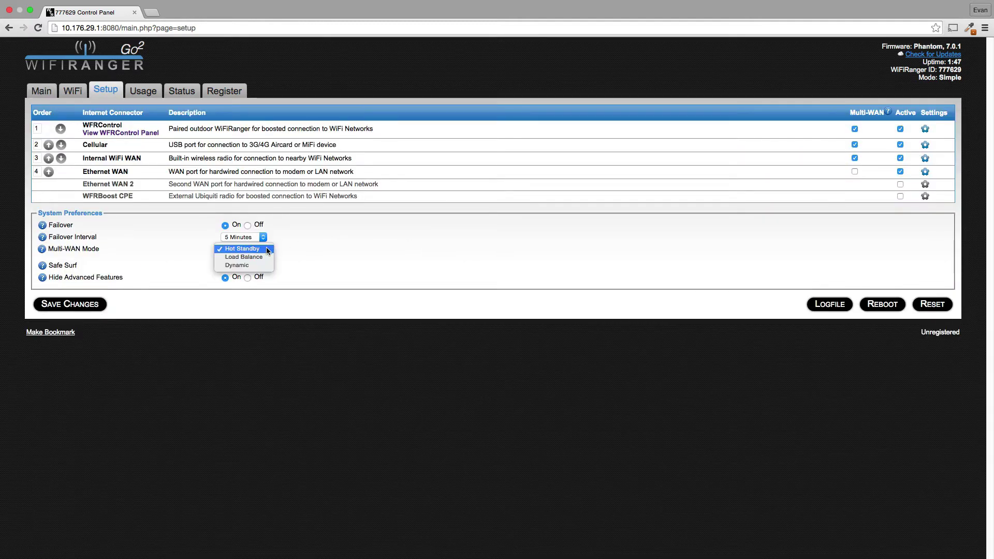
pyautogui.click(259, 259)
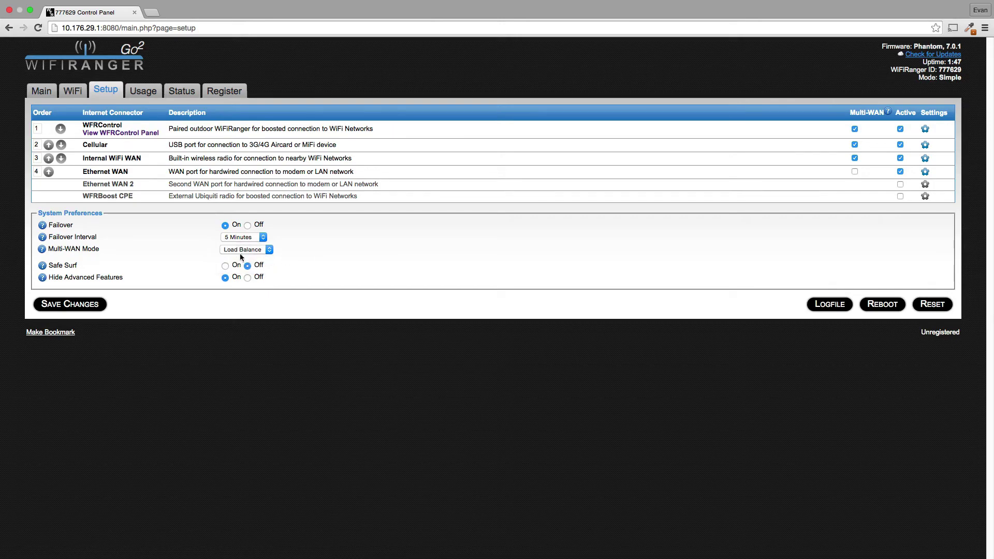
pyautogui.click(70, 304)
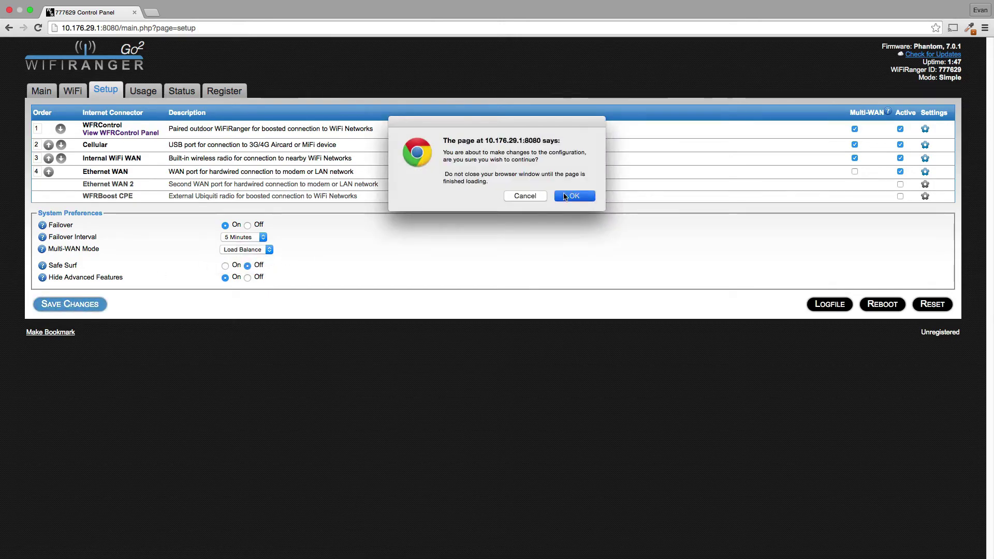
pyautogui.click(565, 197)
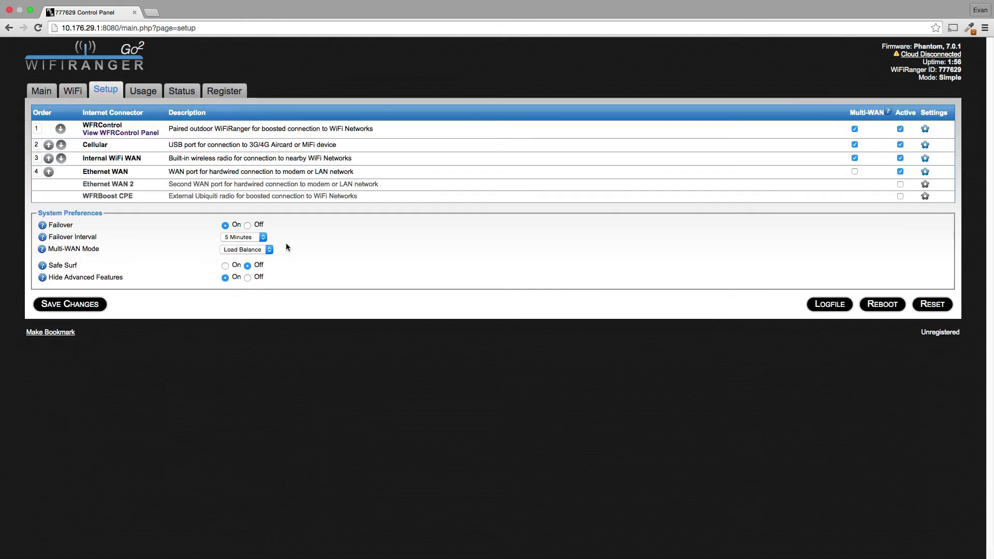
# Choose Dynamic as the Multi-WAN Mode and enter a Dynamic Threshold of 2 Mbps
pyautogui.click(270, 248)
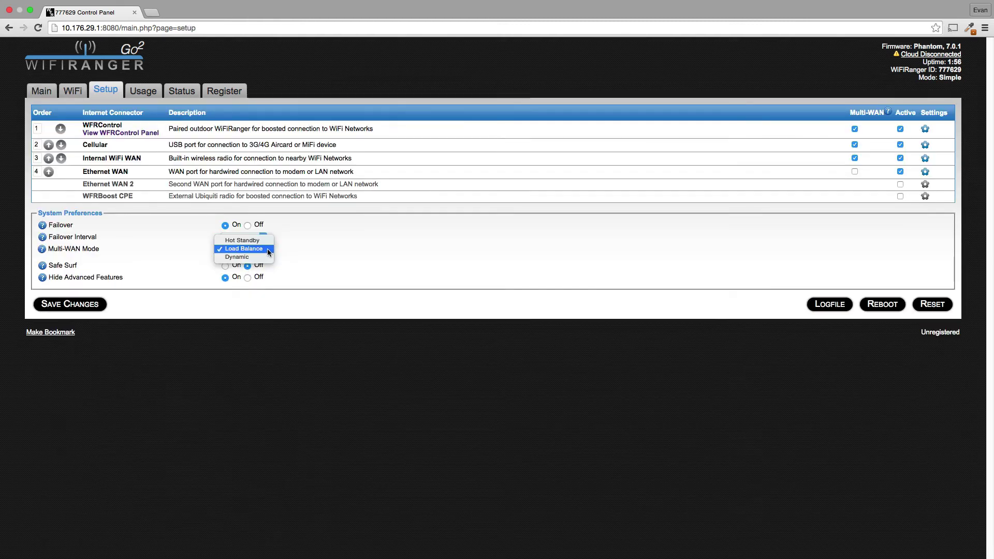
pyautogui.click(260, 257)
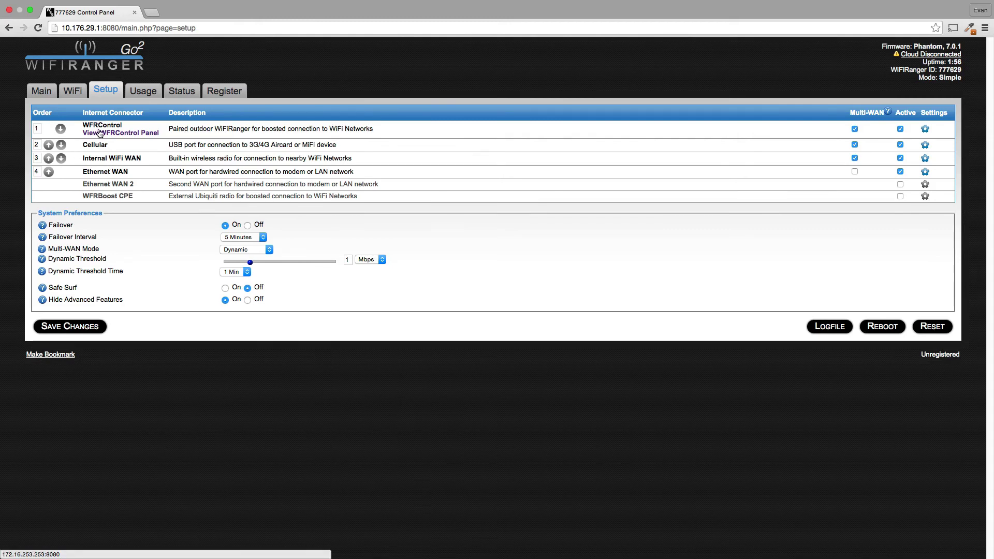
pyautogui.click(346, 260)
pyautogui.press('BackSpace')
pyautogui.write('2')
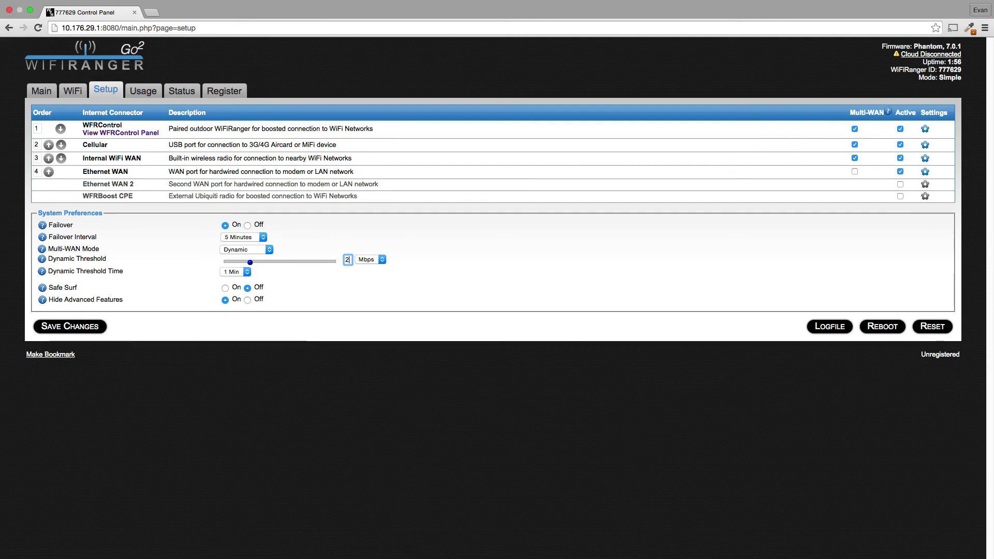
pyautogui.click(362, 269)
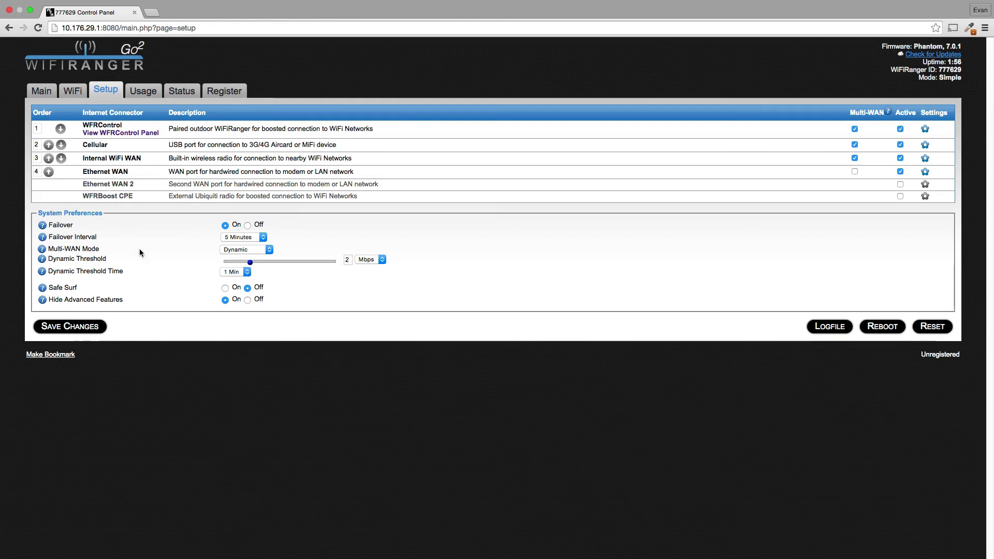
# Save and confirm the Dynamic mode settings, then return to the Main status page
pyautogui.click(86, 335)
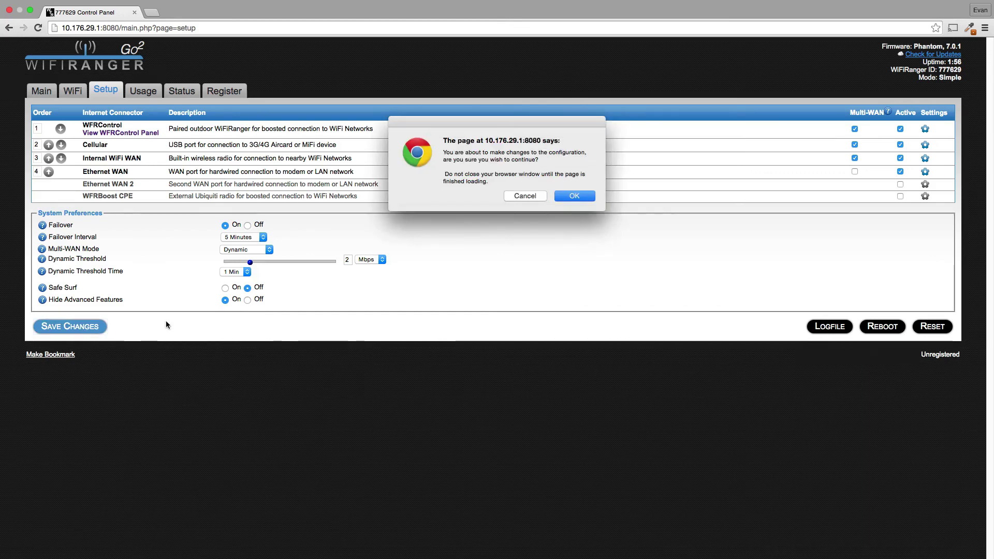
pyautogui.click(583, 197)
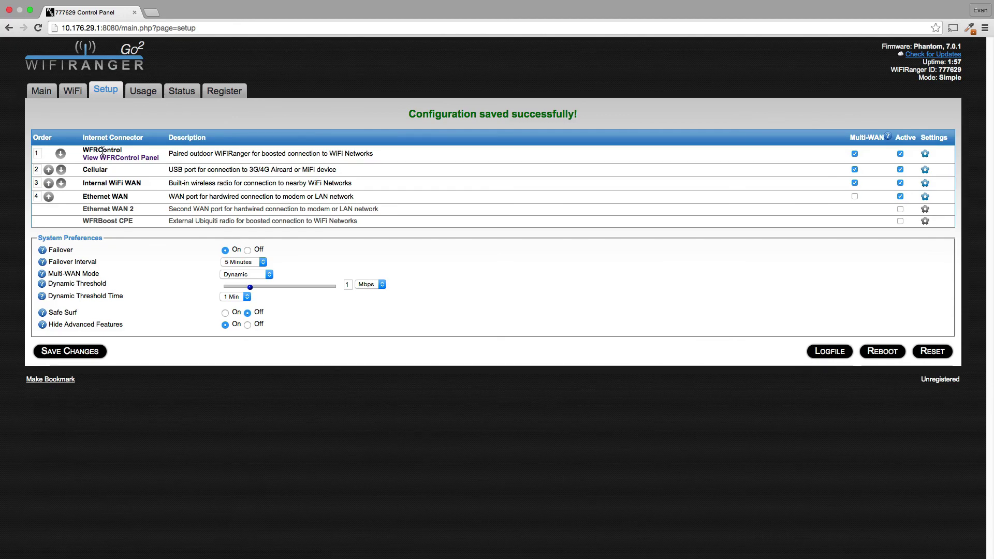
pyautogui.click(41, 91)
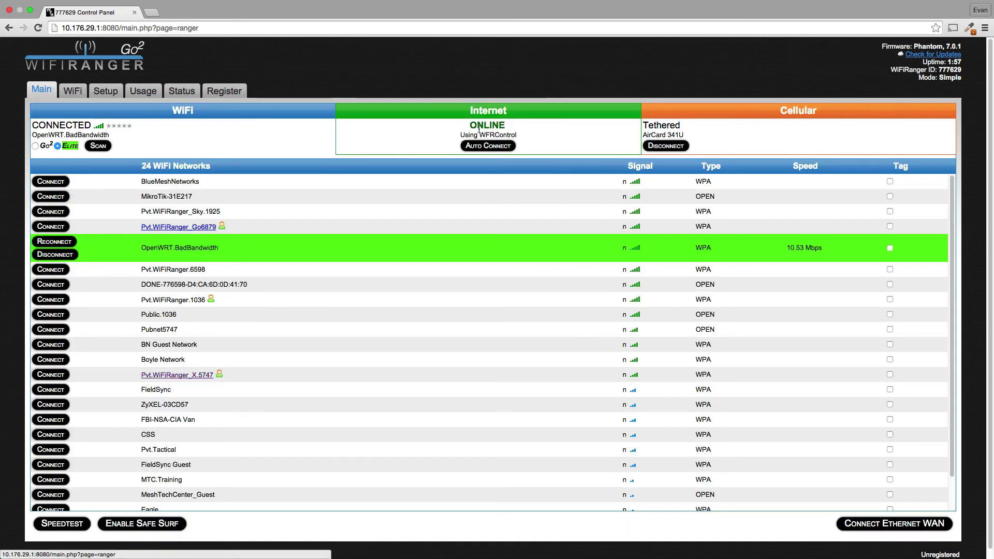